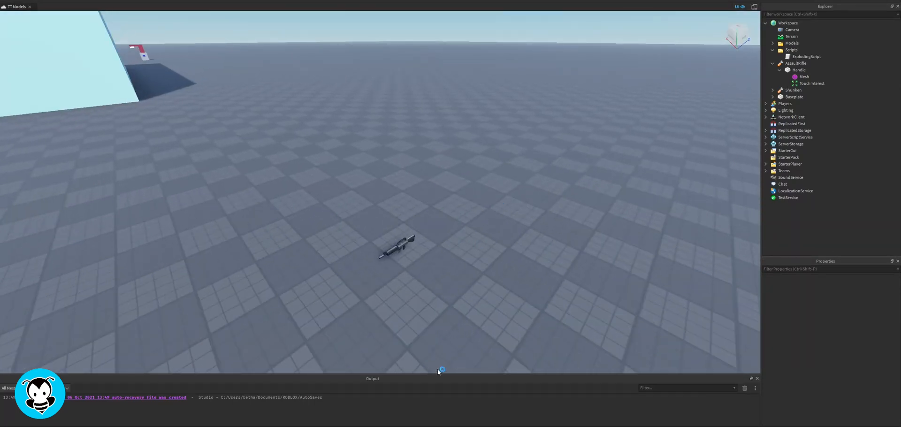
Finish the earlier playtest where the rifle was picked up by touch and return to editing.
{"action": "left_click_drag", "start_coordinate": [437, 375], "coordinate": [436, 384]}
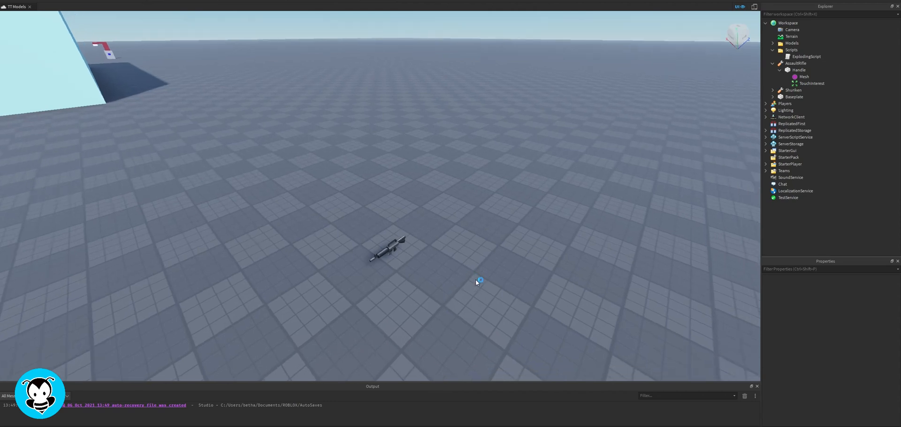
{"action": "right_click_drag", "start_coordinate": [475, 279], "coordinate": [476, 275]}
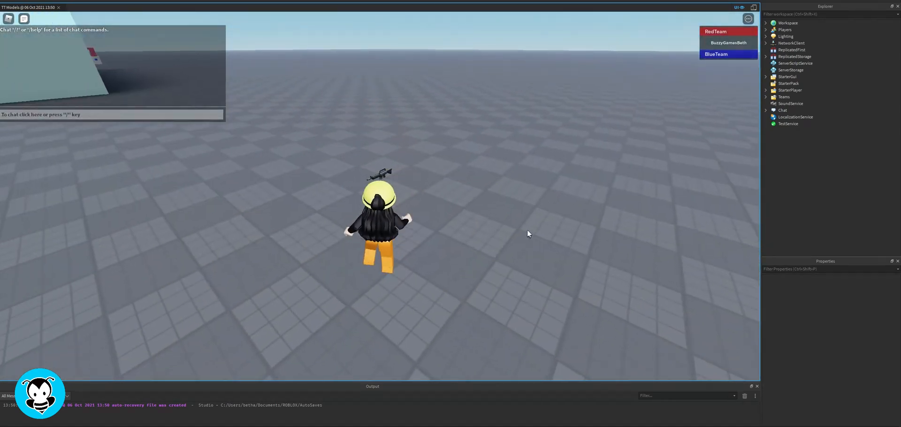
{"action": "key", "text": "1"}
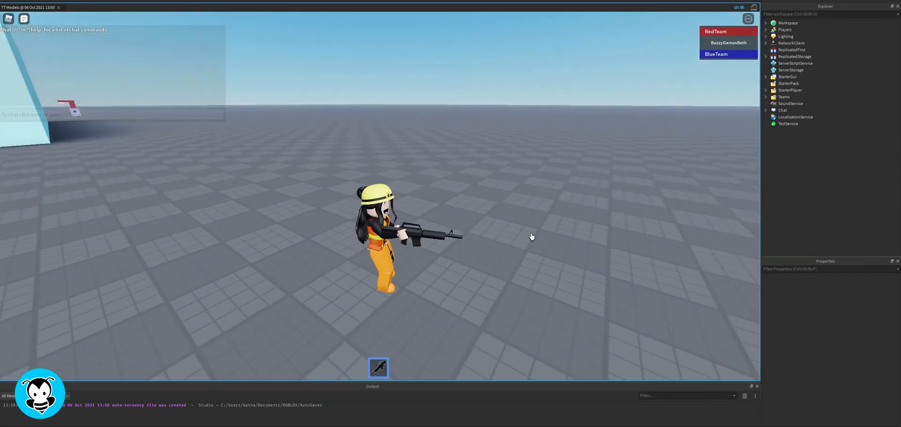
{"action": "key", "text": "shift+F5"}
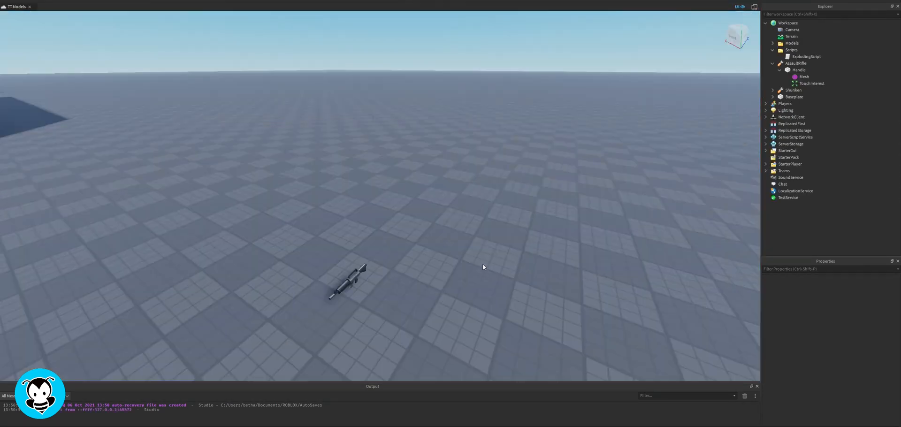
Insert a ProximityPrompt under the AssaultRifle's Handle and begin editing its ActionText.
{"action": "right_click_drag", "start_coordinate": [483, 268], "coordinate": [482, 211]}
{"action": "left_click", "coordinate": [346, 199]}
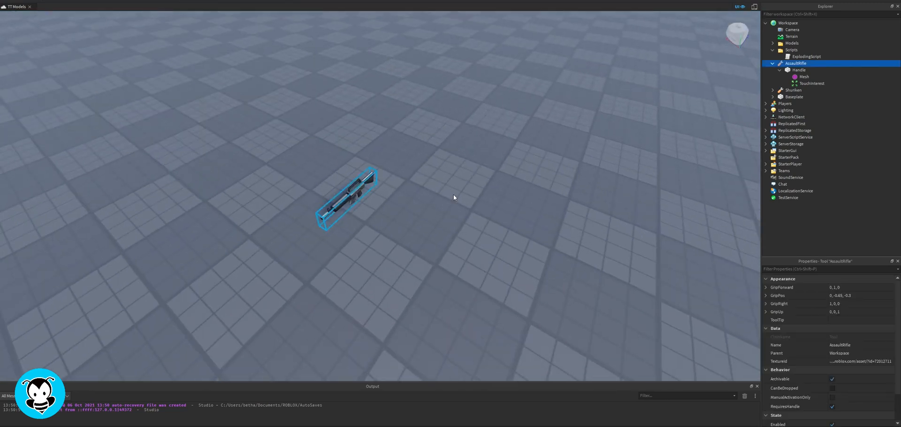
{"action": "scroll", "coordinate": [454, 196], "scroll_direction": "down", "scroll_amount": 3}
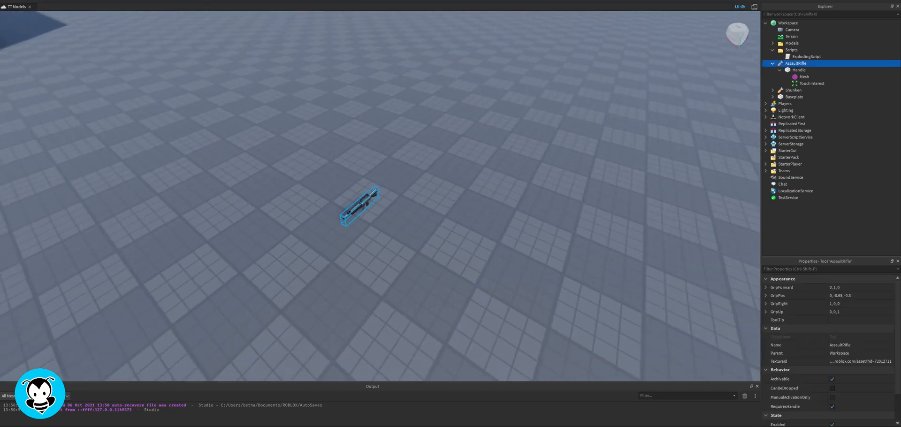
{"action": "mouse_move", "coordinate": [799, 70]}
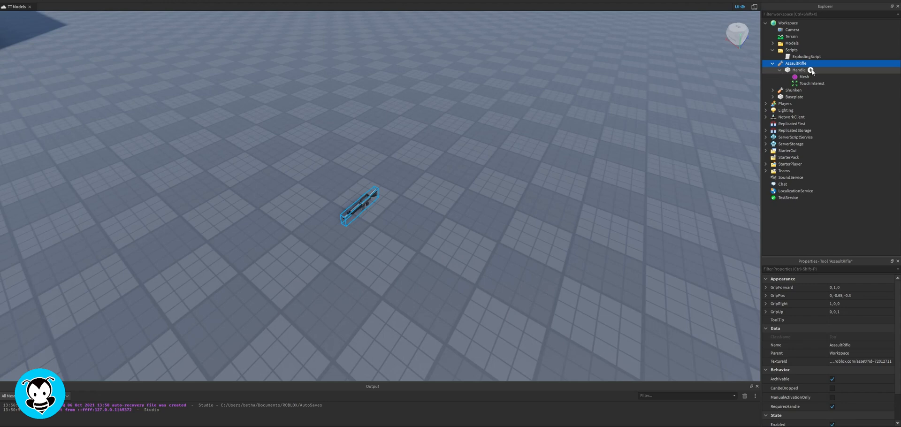
{"action": "left_click", "coordinate": [811, 70]}
{"action": "type", "text": "pro"}
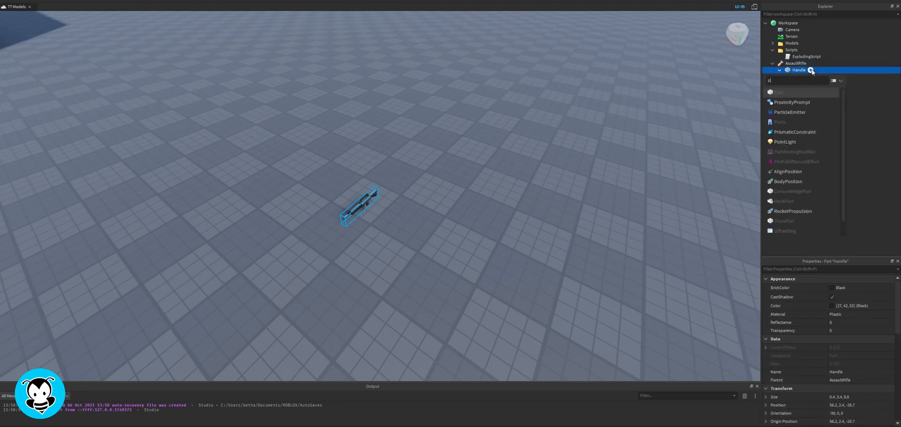
{"action": "left_click", "coordinate": [793, 93]}
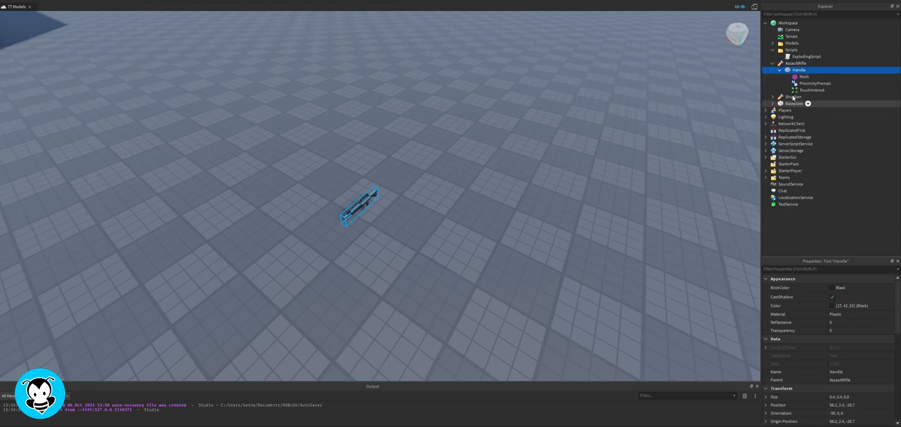
{"action": "left_click", "coordinate": [848, 287]}
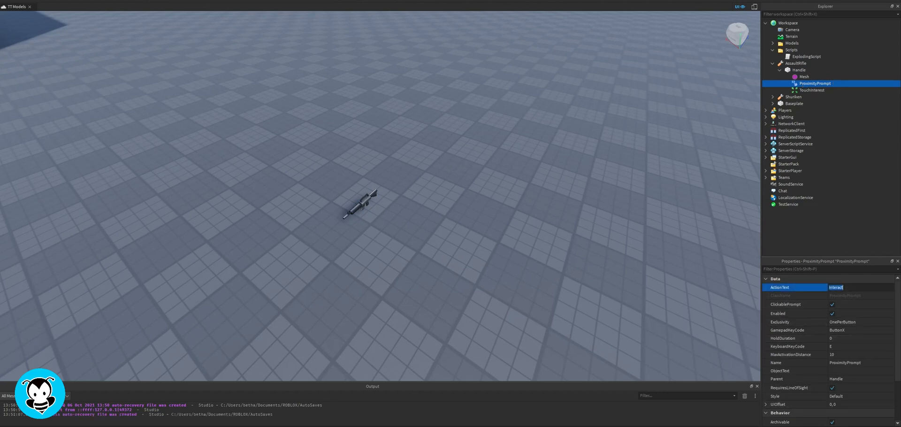
{"action": "type", "text": "Pick Up"}
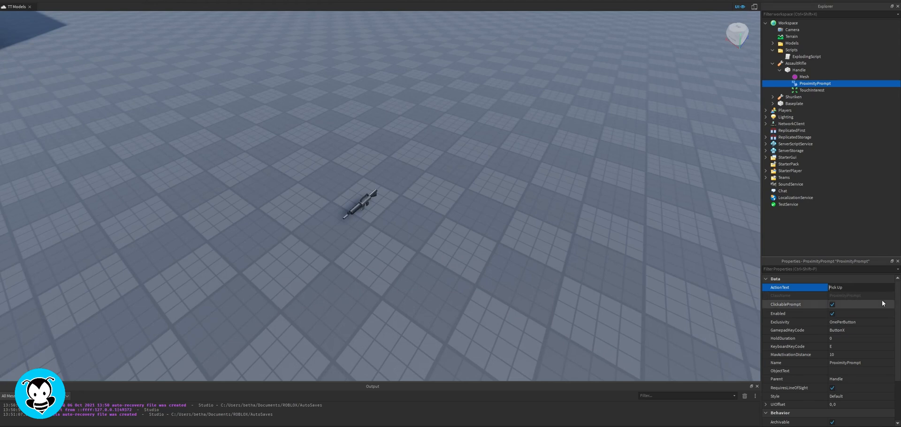
{"action": "type", "text": "Hold to"}
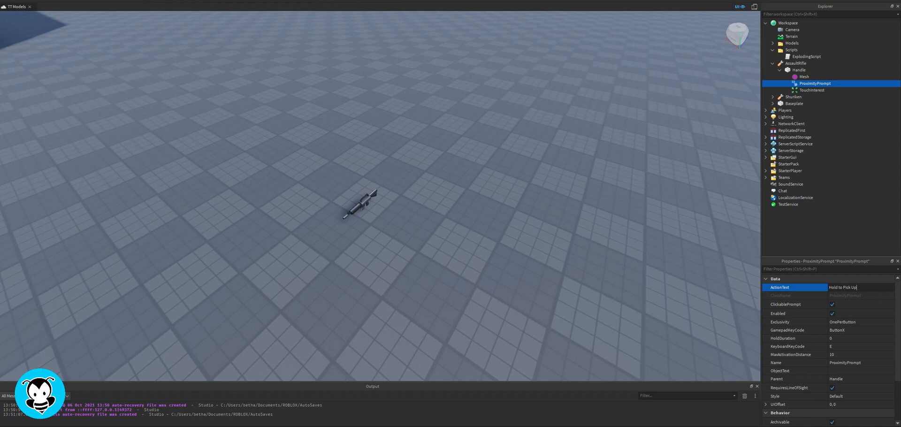
Set the prompt's ActionText to 'Hold to Pick Up' and HoldDuration to 0.5.
{"action": "left_click", "coordinate": [849, 337]}
{"action": "type", "text": ".5"}
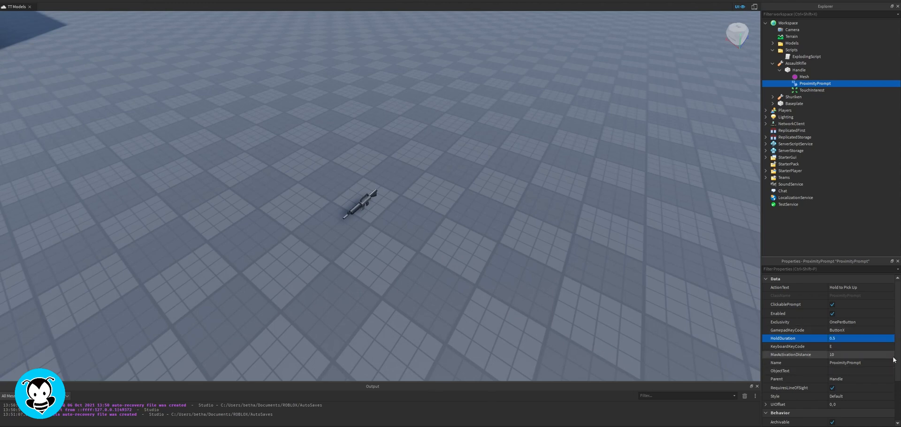
{"action": "key", "text": "Return"}
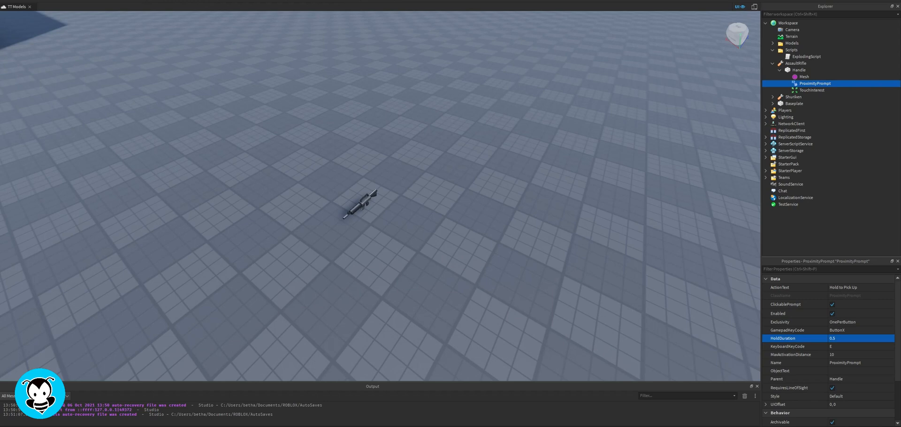
Insert a Script under the Handle and clear its default placeholder code.
{"action": "left_click", "coordinate": [811, 70]}
{"action": "left_click", "coordinate": [811, 70]}
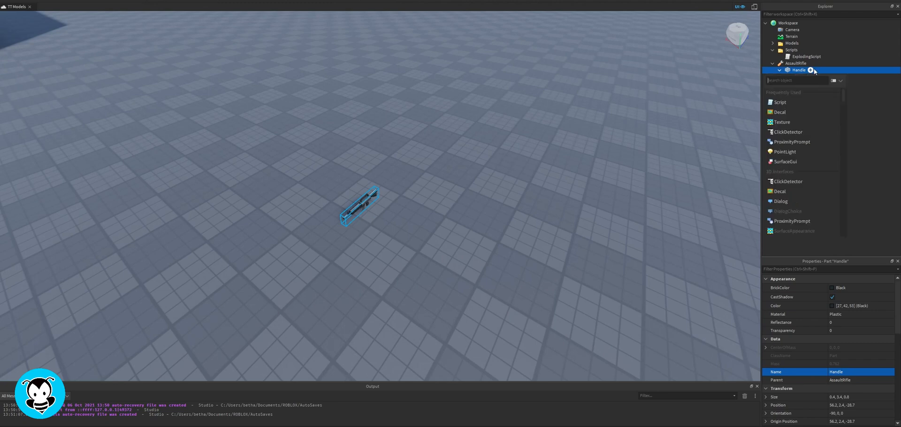
{"action": "type", "text": "script"}
{"action": "key", "text": "Return"}
{"action": "key", "text": "ctrl+a"}
{"action": "key", "text": "BackSpace"}
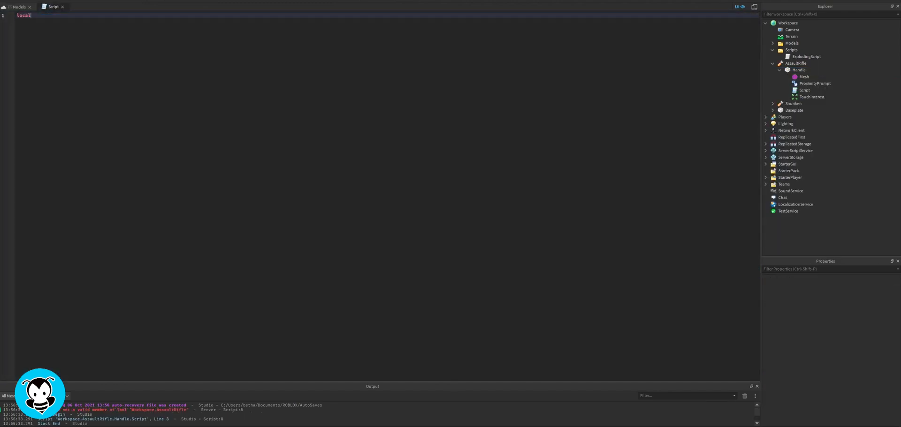
{"action": "type", "text": "ipt.Parent.Parent"}
Write the prompt and TouchInterest variables and destroy TouchInterest to disable touch pickup.
{"action": "key", "text": "Return"}
{"action": "type", "text": "local ProximityPr"}
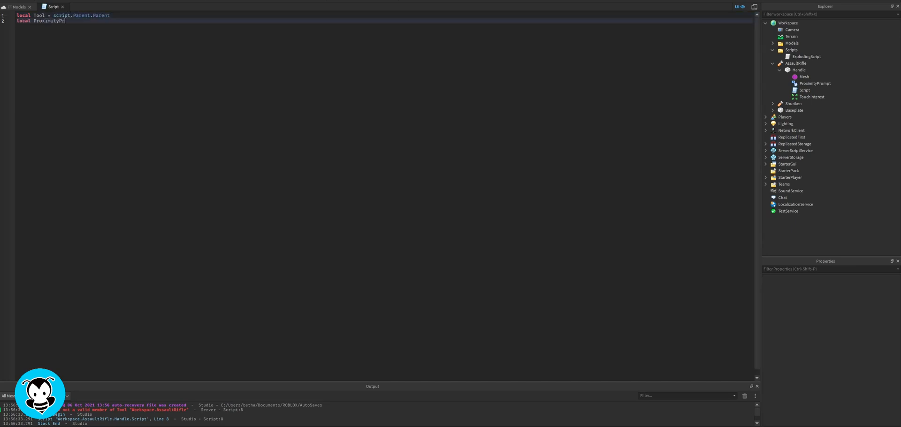
{"action": "type", "text": ".ProximityPrompt"}
{"action": "key", "text": "Return"}
{"action": "key", "text": "Return"}
{"action": "type", "text": "local TouchInterest = script.Parent:WaitForChild(\"TouchInterest\")"}
{"action": "key", "text": "Return"}
{"action": "type", "text": "TouchInterest:Destroy()"}
{"action": "key", "text": "Return"}
{"action": "key", "text": "Return"}
{"action": "type", "text": "ProximityPrompt.Triggered:Connect(function(Player)"}
Write the Triggered handler that parents the tool to the player's Backpack, then return to the scene.
{"action": "key", "text": "Return"}
{"action": "type", "text": "Tool.Parent = Player:WaitForChild(\"Backpack\")"}
{"action": "key", "text": "Return"}
{"action": "type", "text": "ProximityPrompt:Destroy()"}
{"action": "key", "text": "Return"}
{"action": "type", "text": "end"}
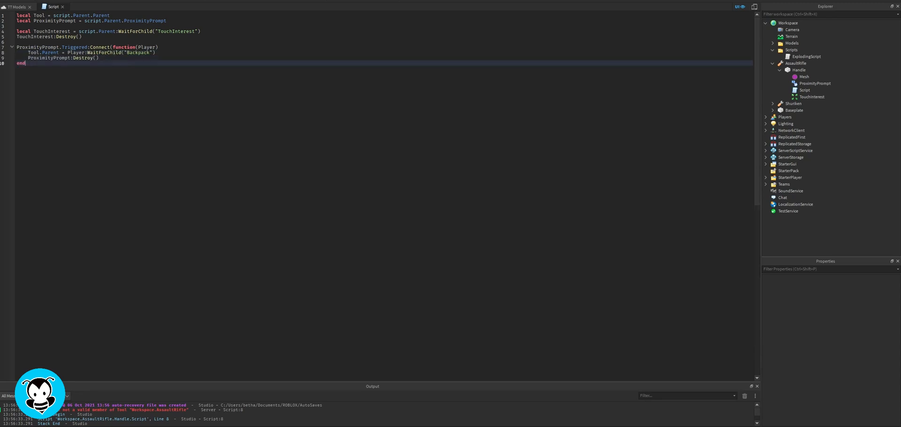
{"action": "left_click", "coordinate": [17, 7]}
Playtest, walk to the rifle and hold E on the prompt to pick it up.
{"action": "key", "text": "F5"}
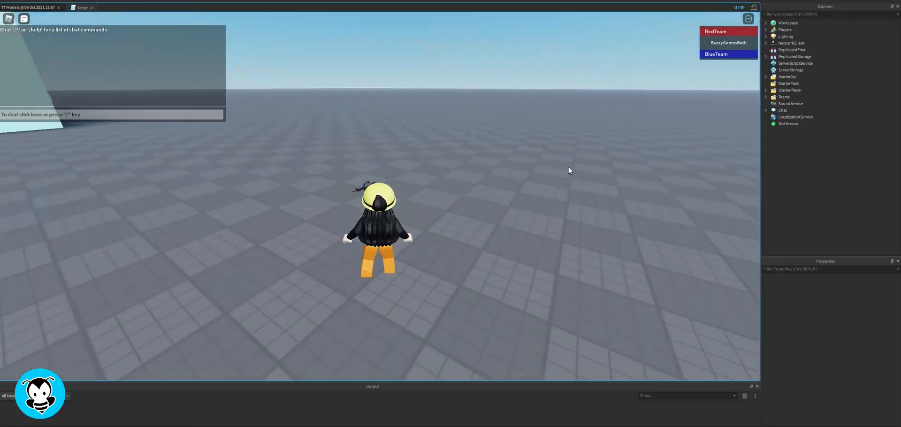
{"action": "key", "text": "s"}
{"action": "key", "text": "w"}
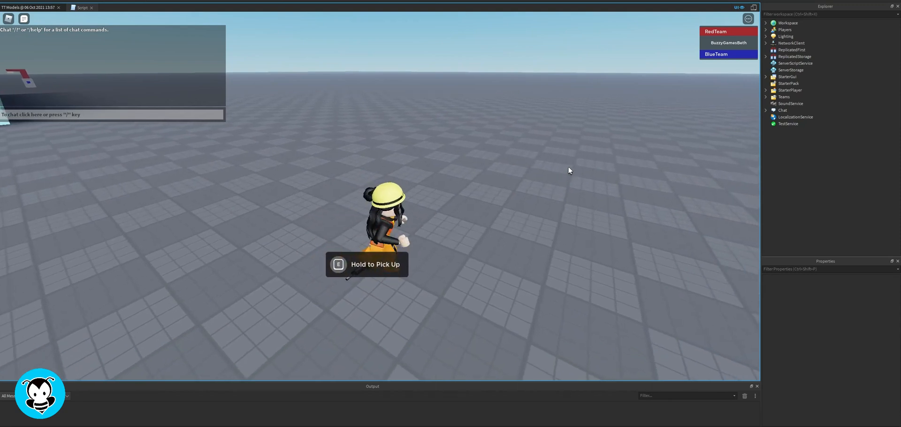
{"action": "key", "text": "s"}
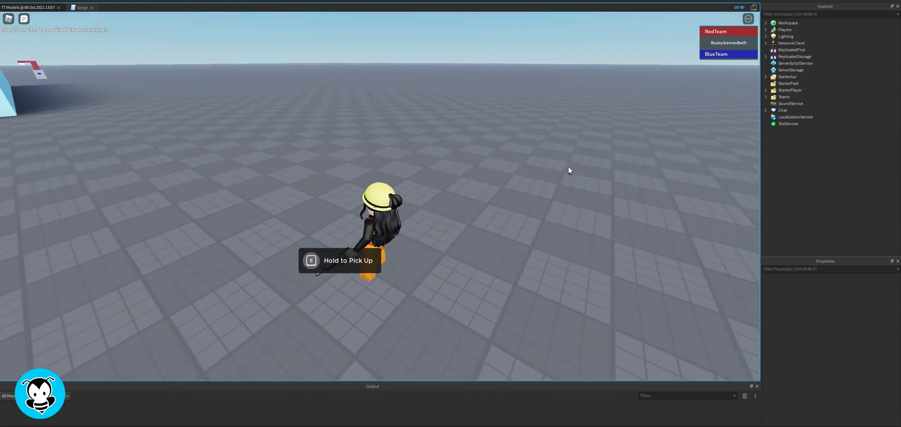
{"action": "key", "text": "e"}
Equip the rifle with 1, run around and re-equip it to confirm it's in the backpack.
{"action": "key", "text": "s"}
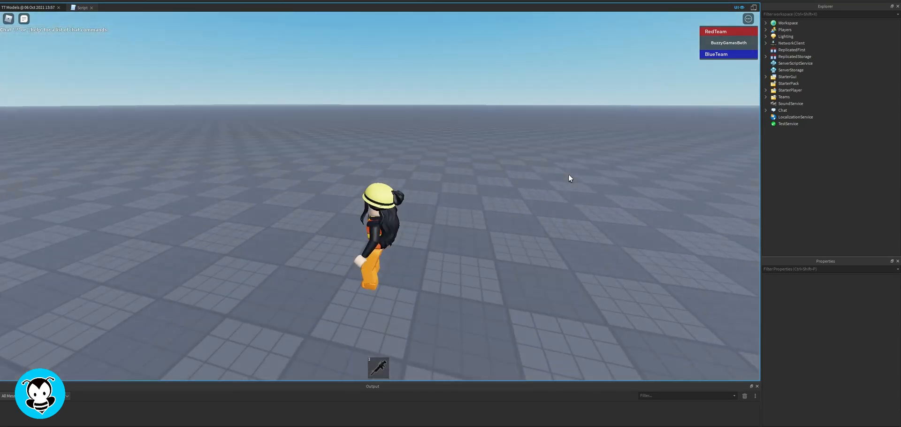
{"action": "key", "text": "1"}
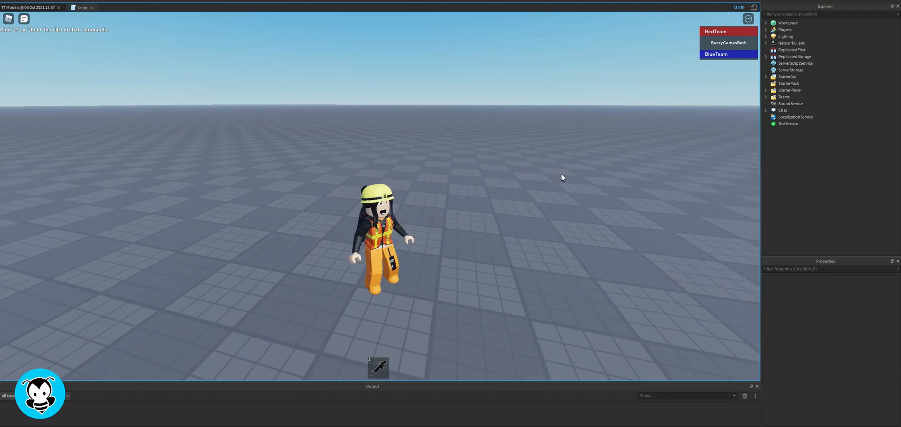
{"action": "key", "text": "w"}
{"action": "key", "text": "1"}
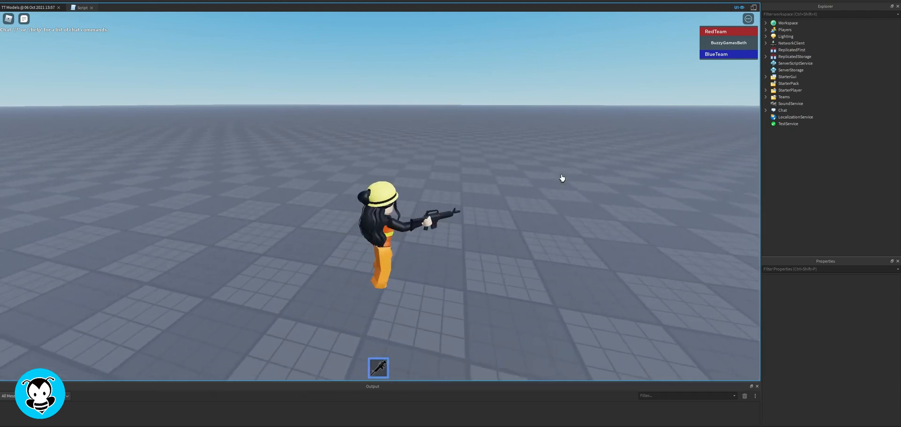
{"action": "mouse_move", "coordinate": [561, 177]}
{"action": "right_mouse_down"}
{"action": "mouse_move", "coordinate": [593, 203]}
{"action": "mouse_move", "coordinate": [592, 190]}
{"action": "right_mouse_up"}
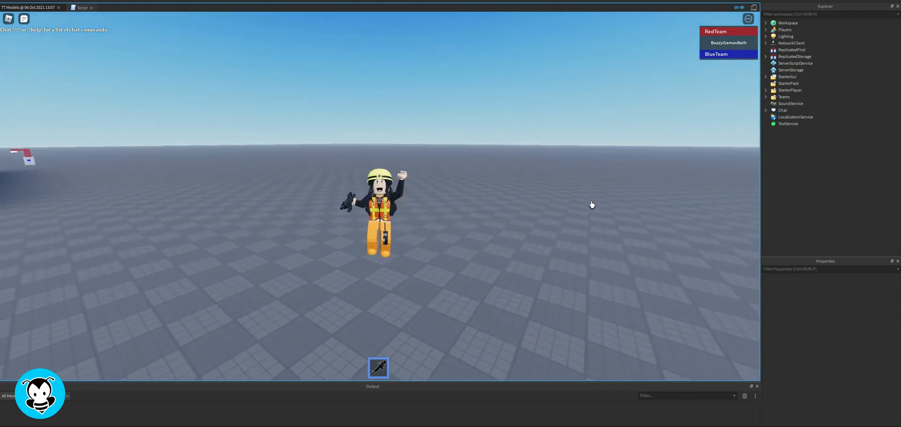